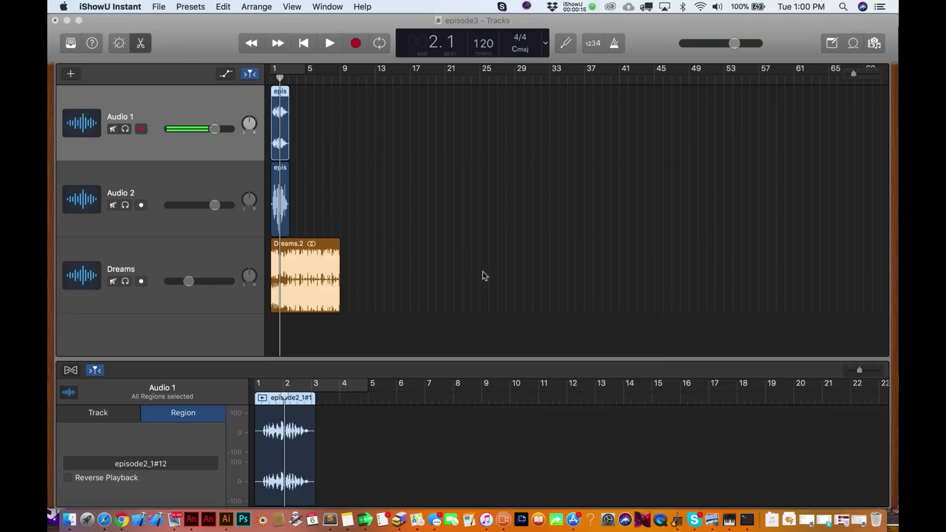
# - Launch Audio MIDI Setup from a Spotlight search for 'audio'
pyautogui.press('super+space')
pyautogui.write('audio')
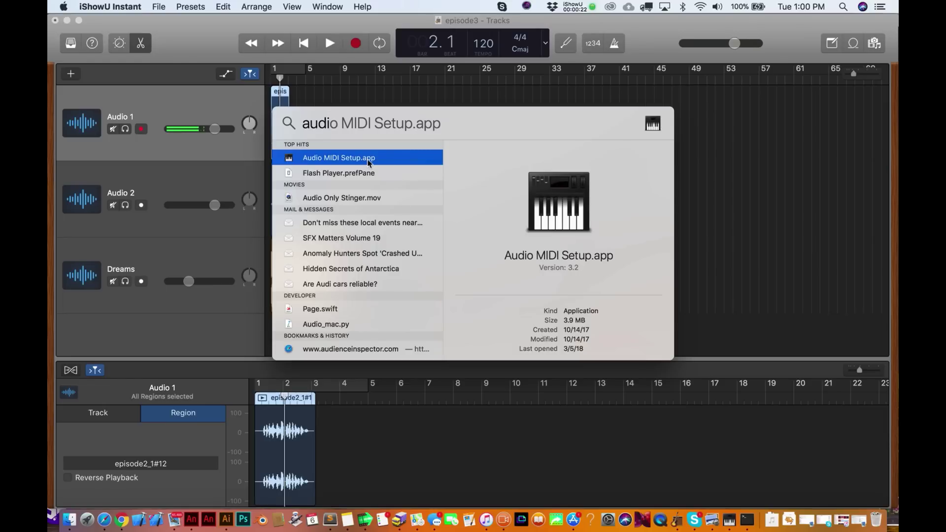
pyautogui.press('super+a')
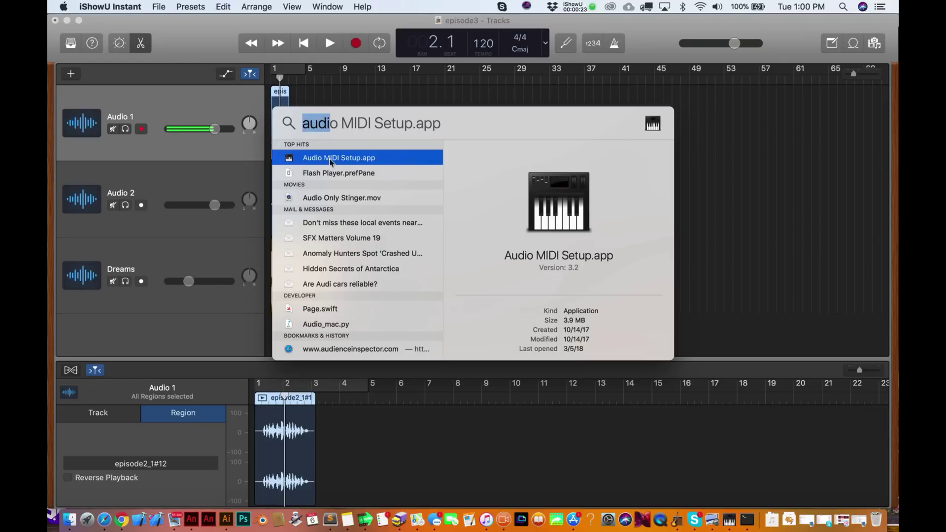
pyautogui.click(290, 163)
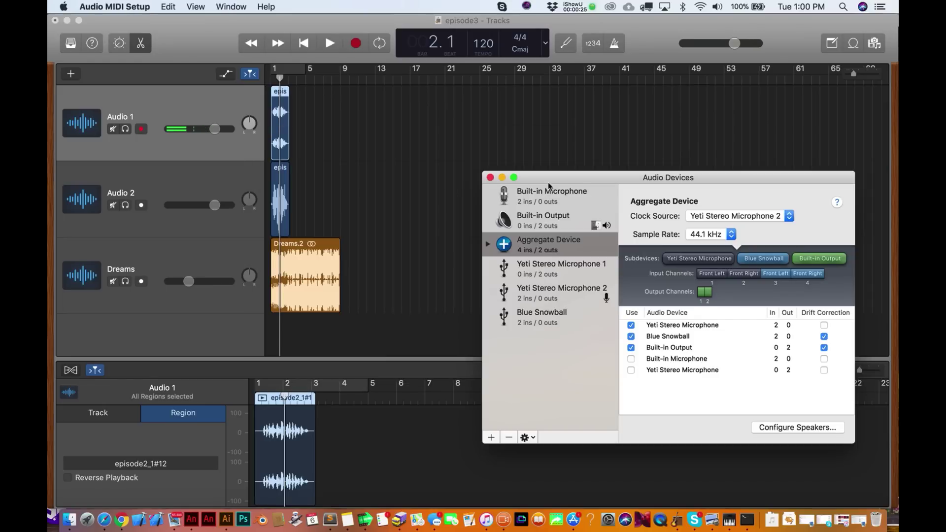
# - Reposition and widen the Audio Devices window, then create a new aggregate device
pyautogui.moveTo(551, 177); pyautogui.dragTo(295, 106)
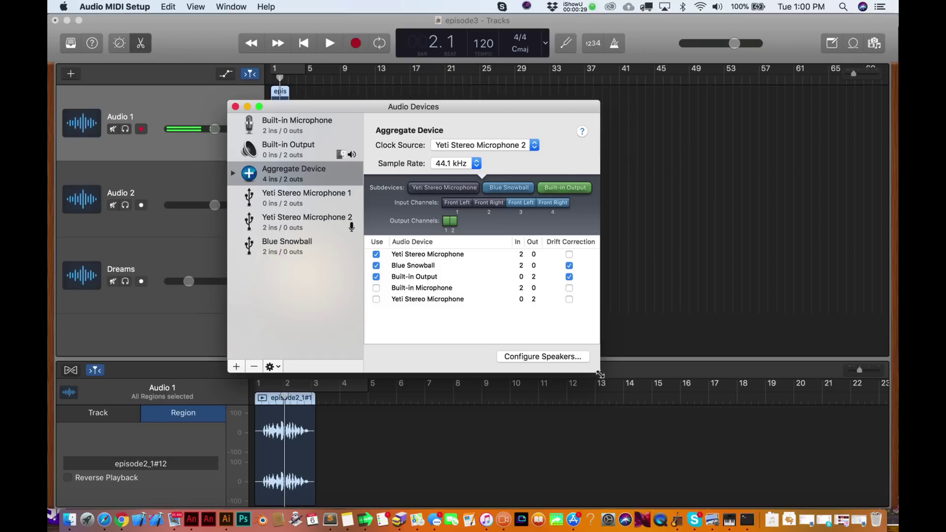
pyautogui.moveTo(598, 373); pyautogui.dragTo(708, 369)
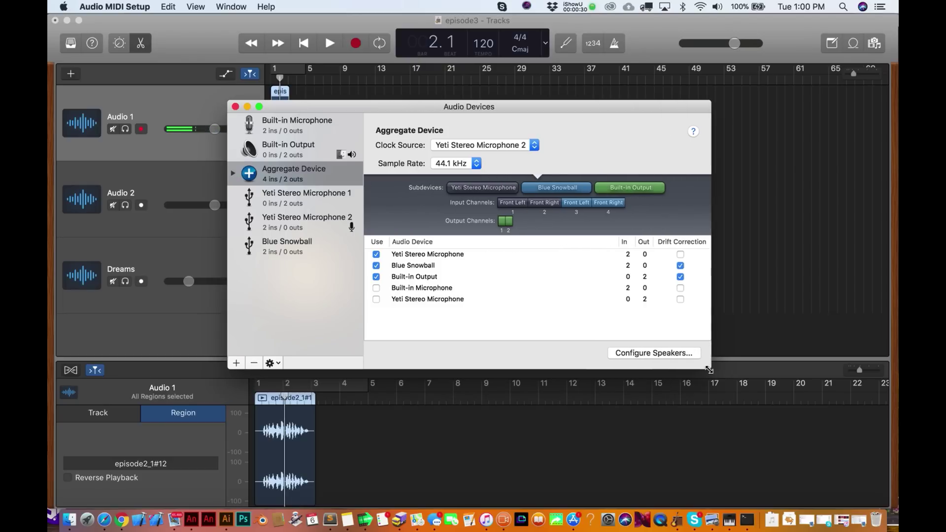
pyautogui.click(237, 365)
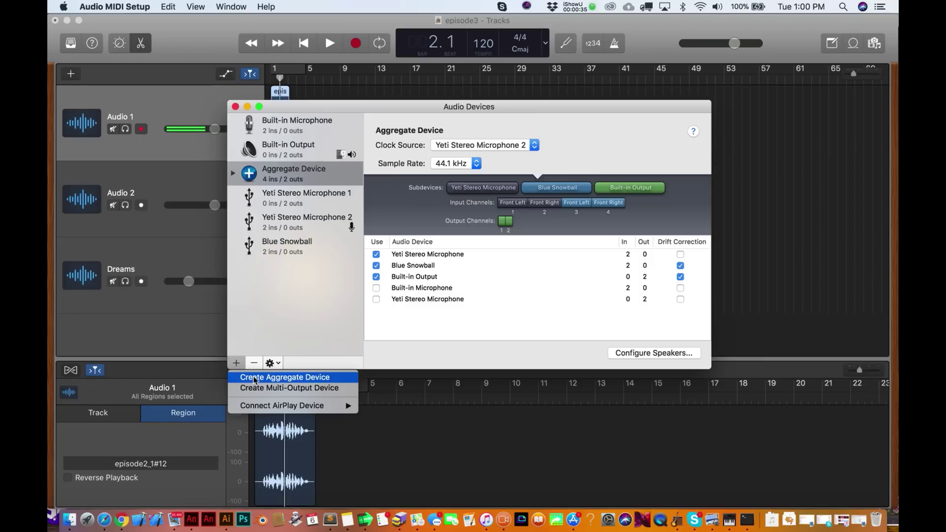
pyautogui.click(255, 377)
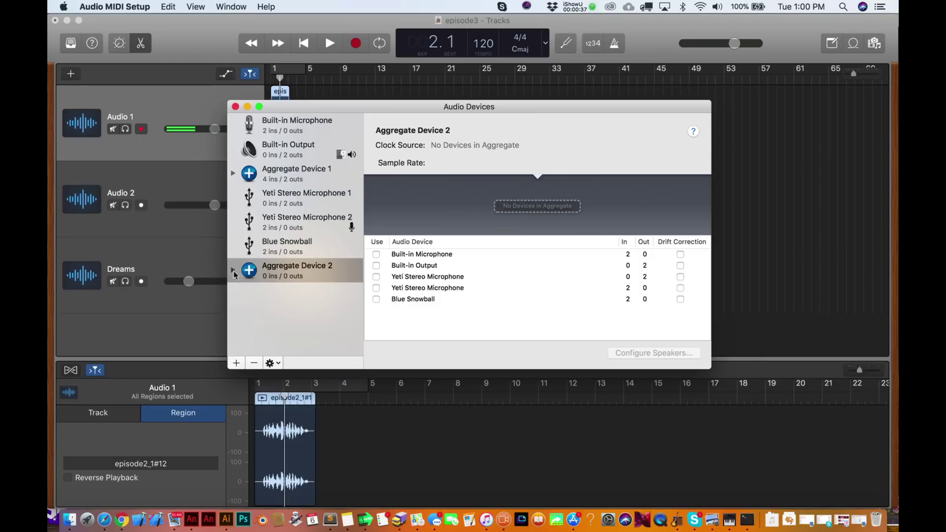
# - Rename the new aggregate device to 'Two Mics'
pyautogui.doubleClick(253, 270)
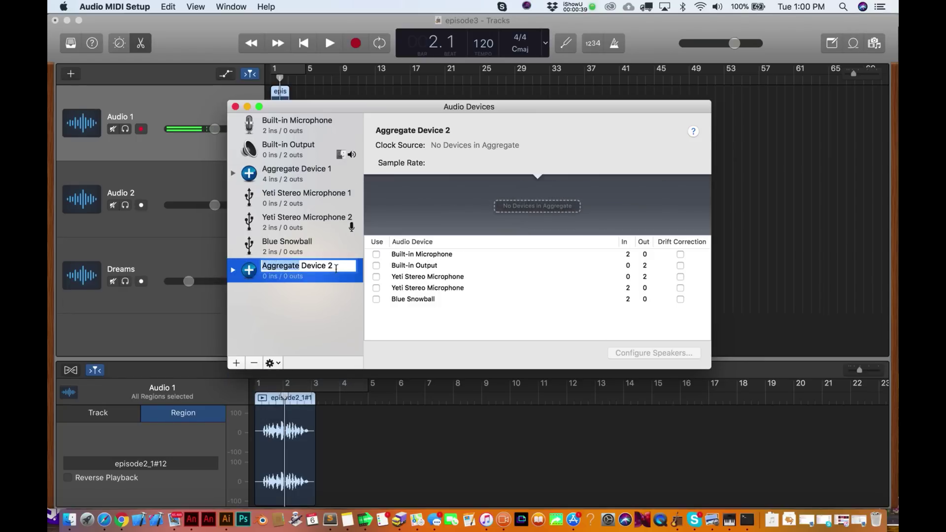
pyautogui.write('T')
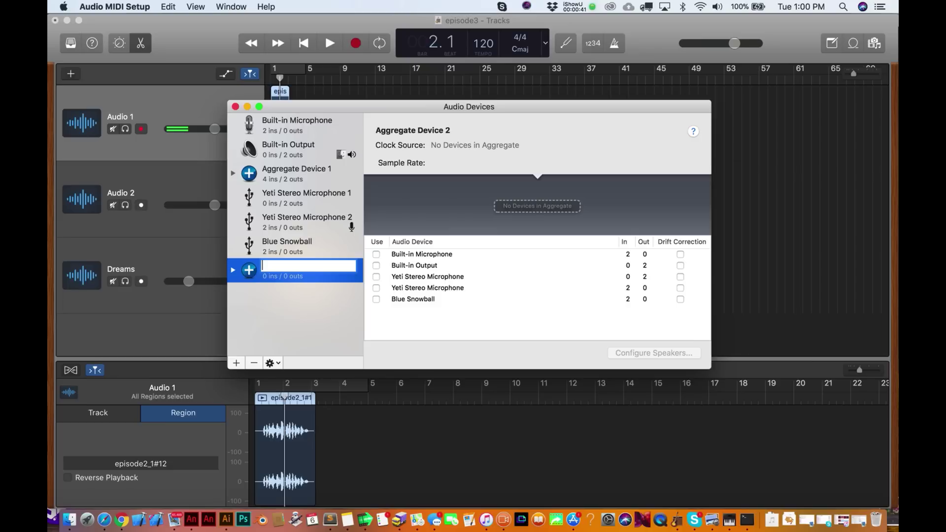
pyautogui.write('wo Mics')
pyautogui.press('Return')
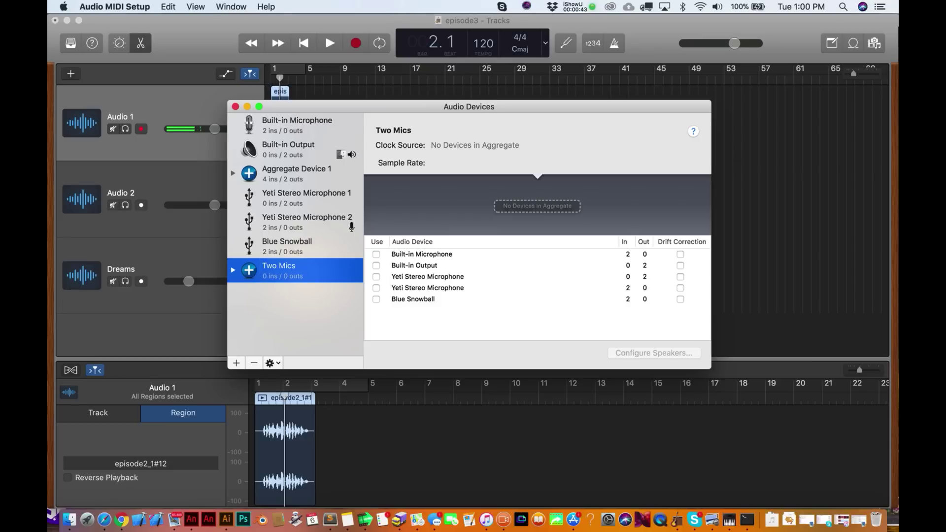
# - Include Yeti Stereo Microphone, Blue Snowball and Built-in Output in Two Mics, with Yeti drift correction
pyautogui.click(233, 270)
pyautogui.click(377, 289)
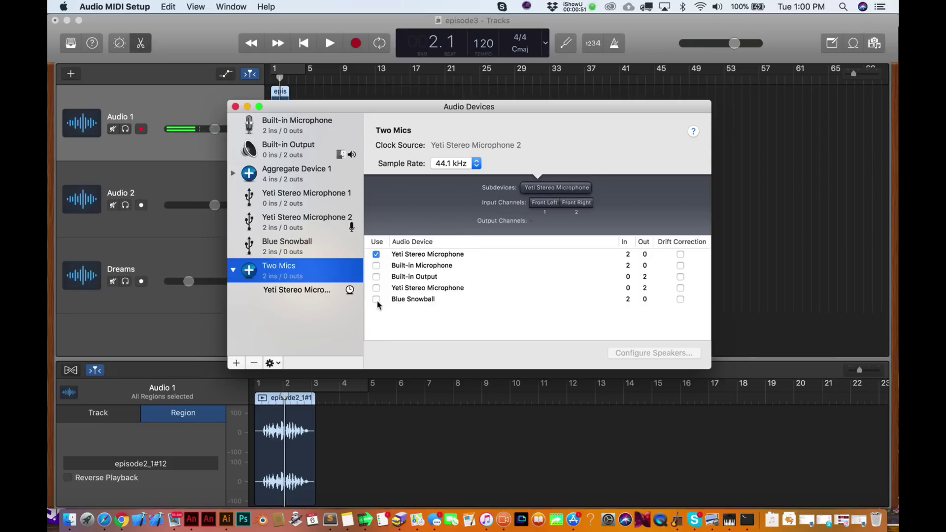
pyautogui.click(377, 300)
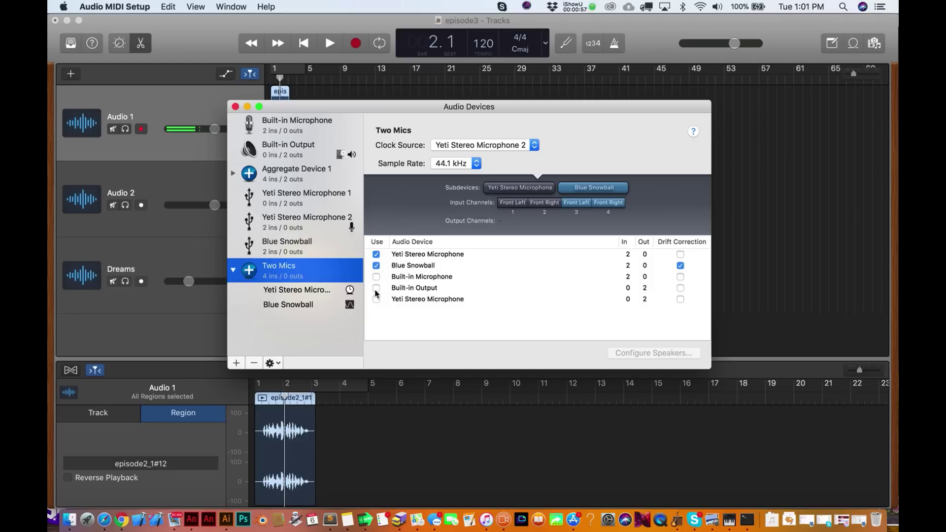
pyautogui.click(375, 290)
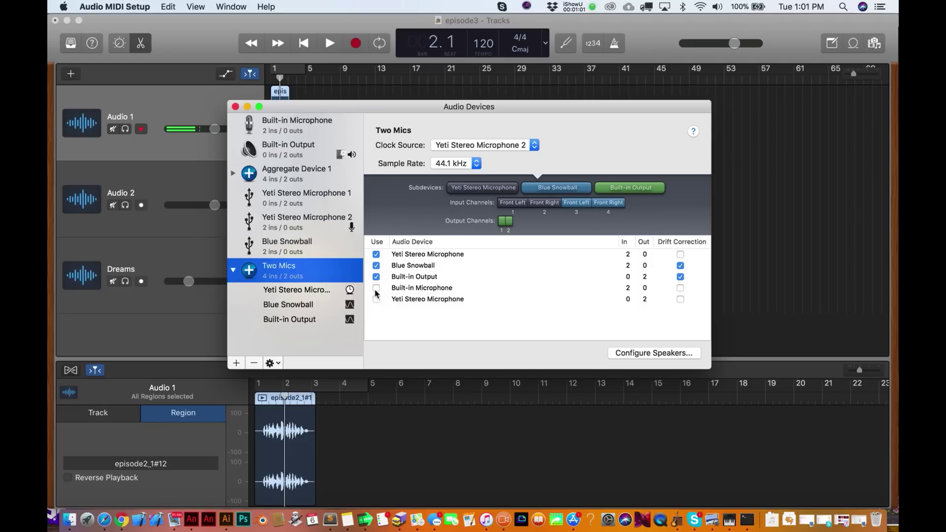
pyautogui.click(680, 255)
pyautogui.click(236, 107)
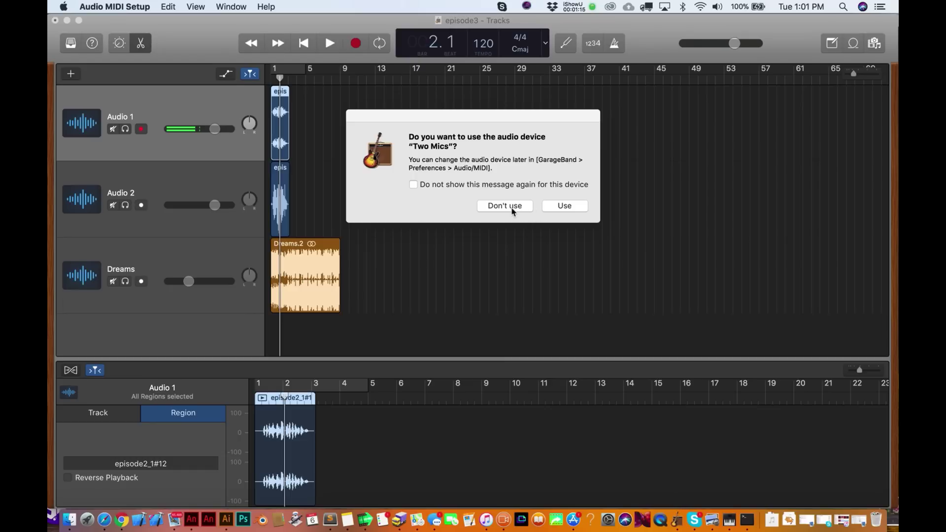
# - Decline using Two Mics for now and close episode3 without saving
pyautogui.click(508, 211)
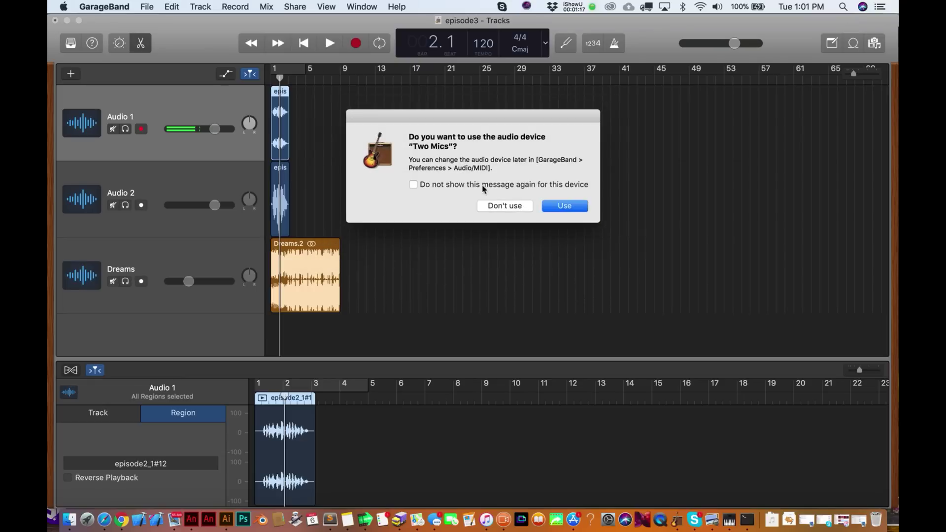
pyautogui.click(504, 207)
pyautogui.press('super+q')
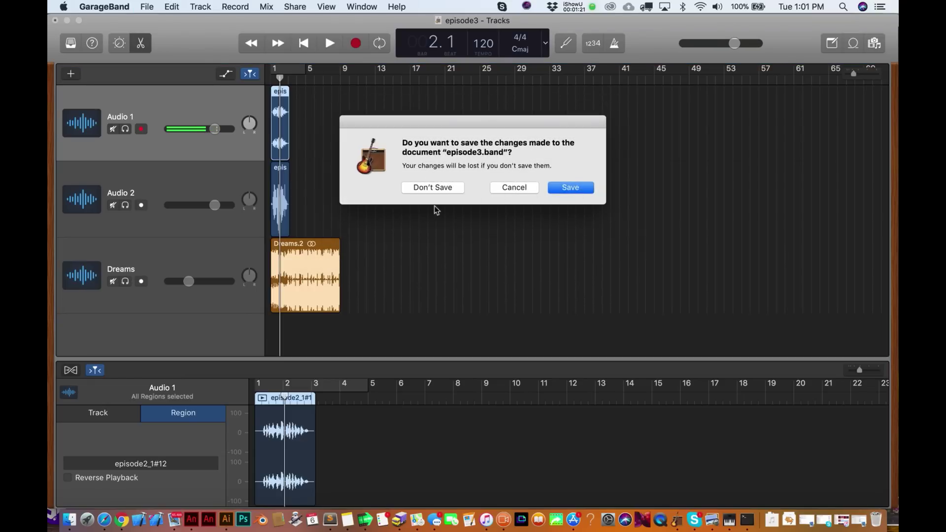
pyautogui.click(441, 191)
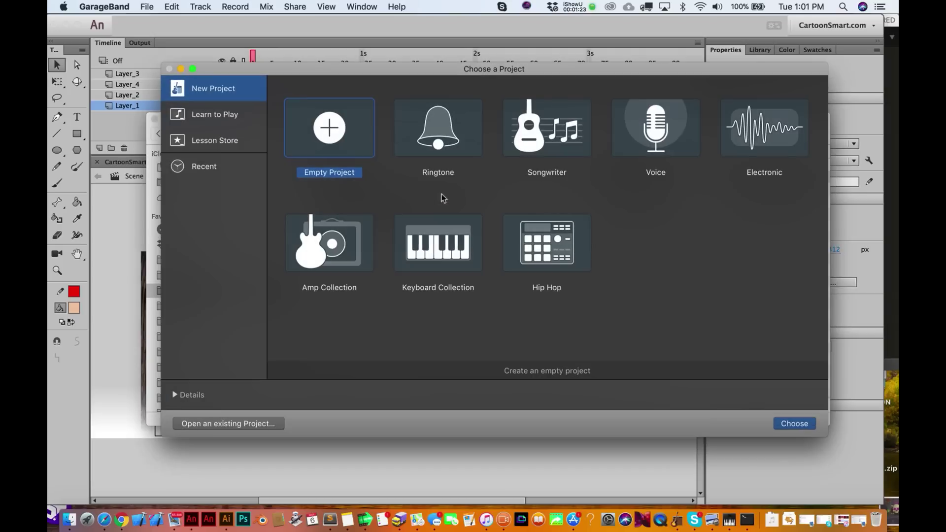
# - Start a new empty project with an audio track recording from Input 1 + 2
pyautogui.moveTo(323, 73); pyautogui.dragTo(265, 60)
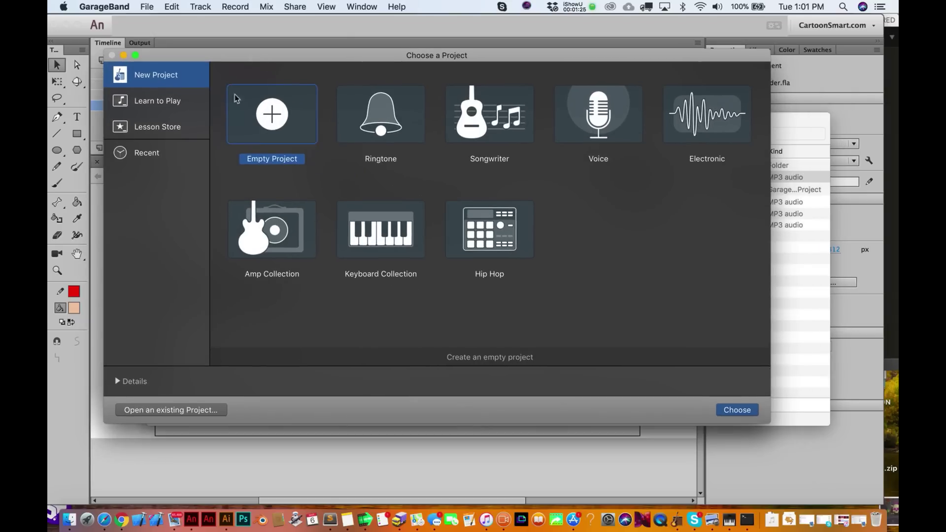
pyautogui.click(725, 413)
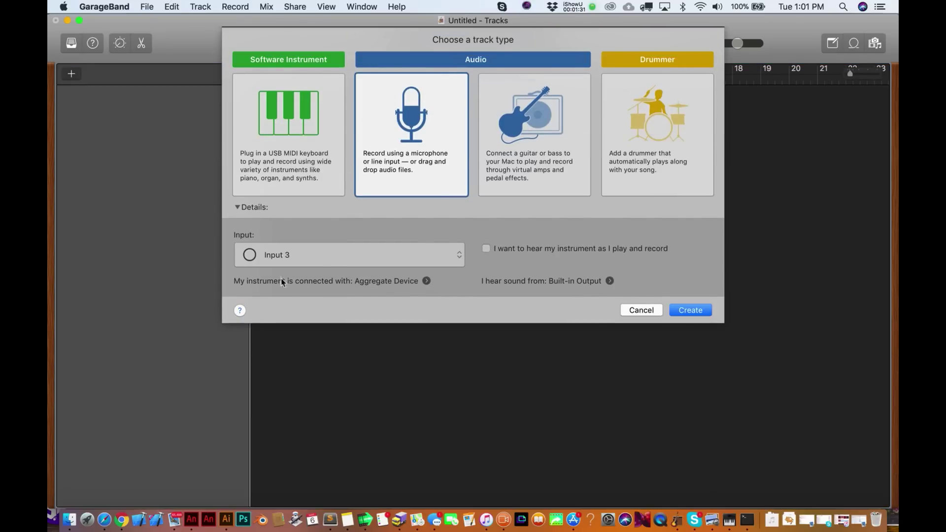
pyautogui.click(323, 255)
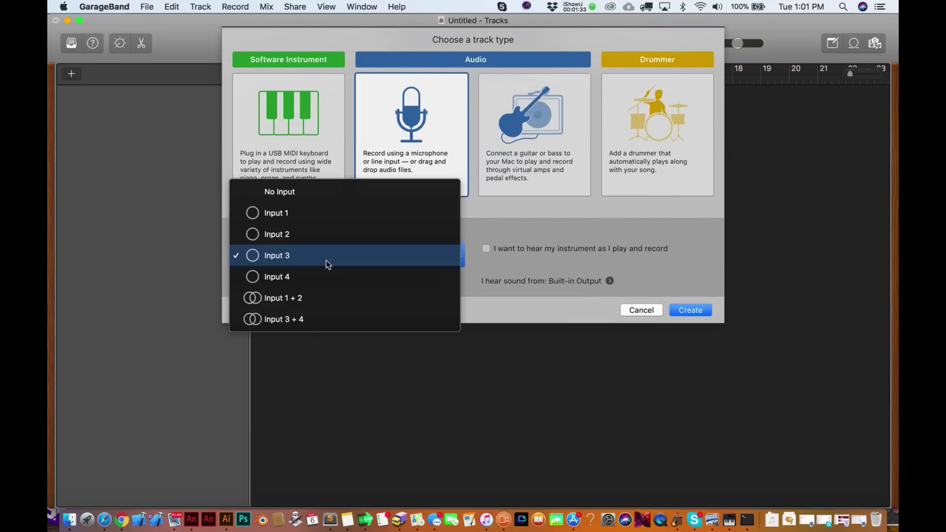
pyautogui.click(298, 299)
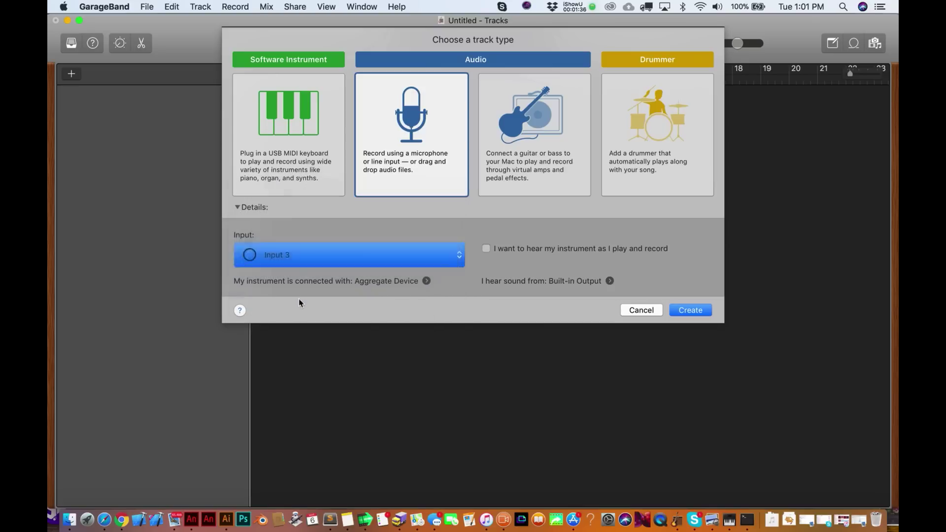
pyautogui.click(427, 281)
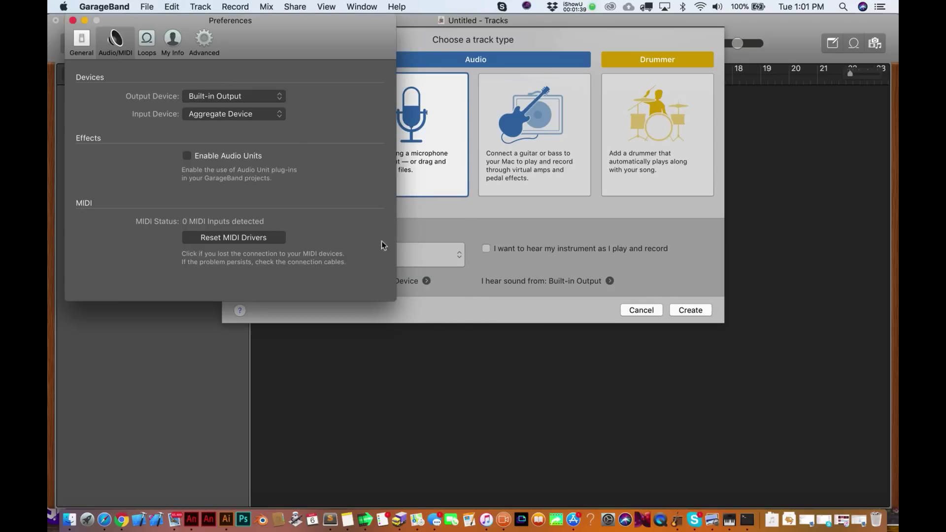
# - Set the input device to Two Mics and create the Audio 1 track on Input 1 + 2
pyautogui.click(237, 120)
pyautogui.click(236, 125)
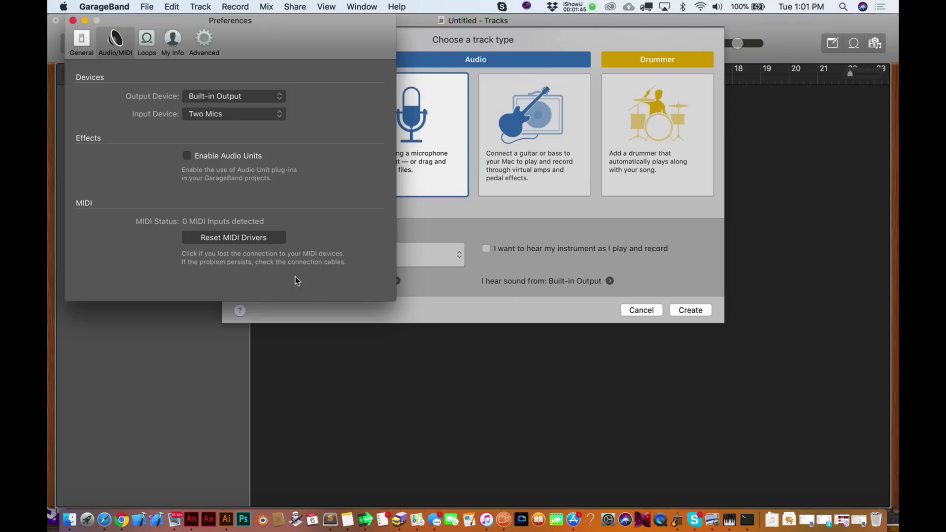
pyautogui.click(434, 308)
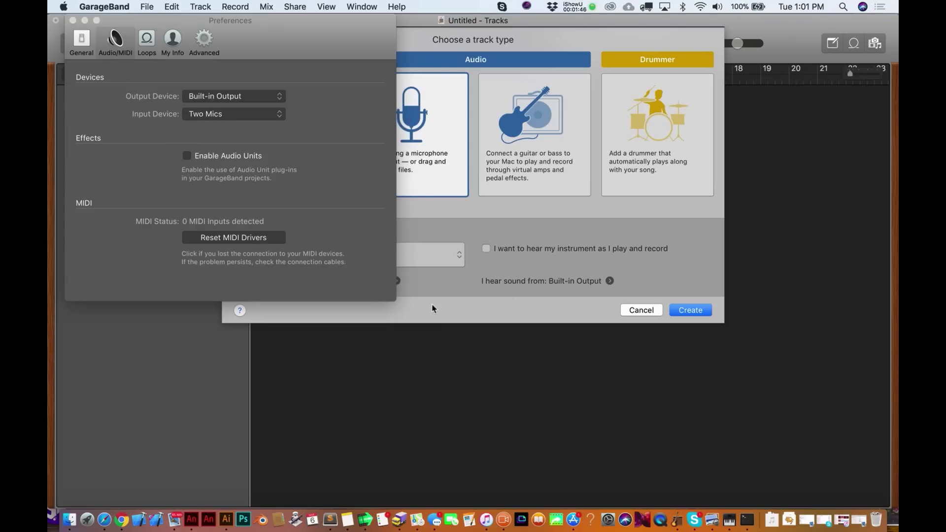
pyautogui.click(72, 21)
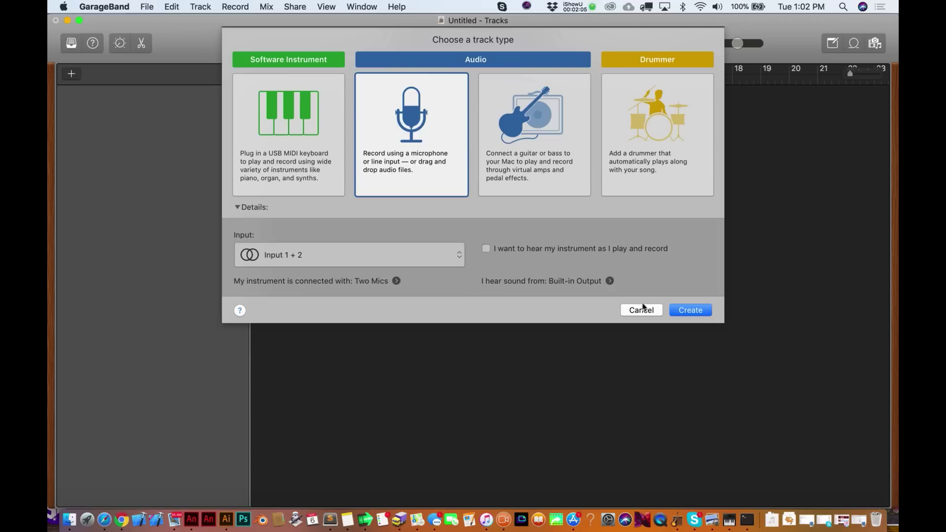
pyautogui.click(699, 312)
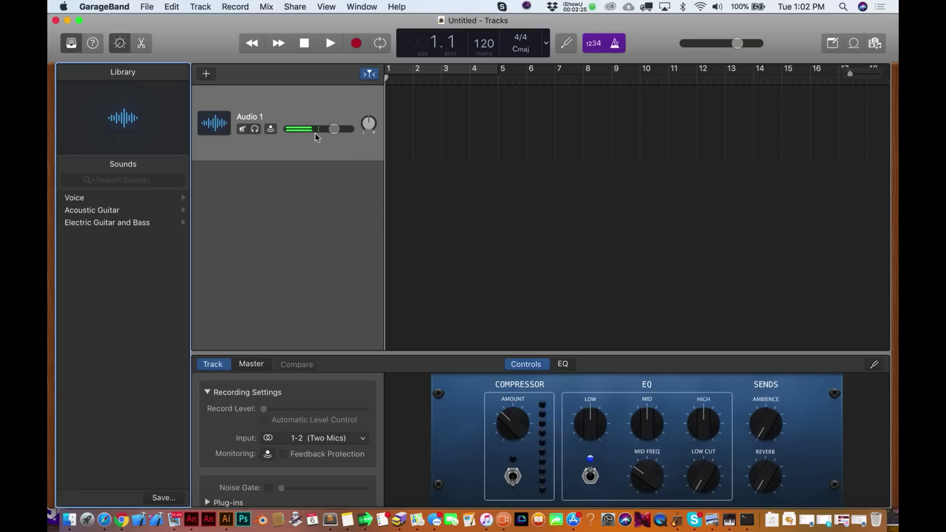
# - Create a second audio track, Audio 2, recording from Input 3 of Two Mics
pyautogui.click(207, 75)
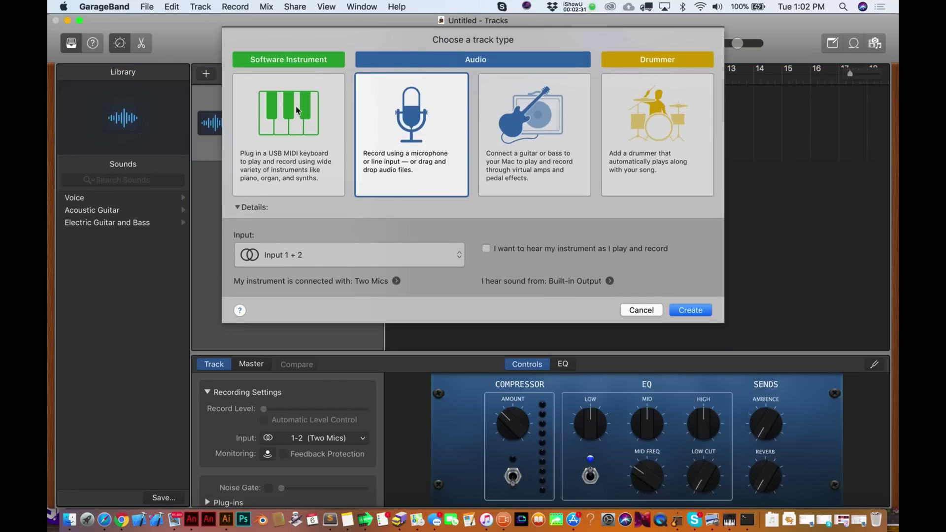
pyautogui.click(397, 253)
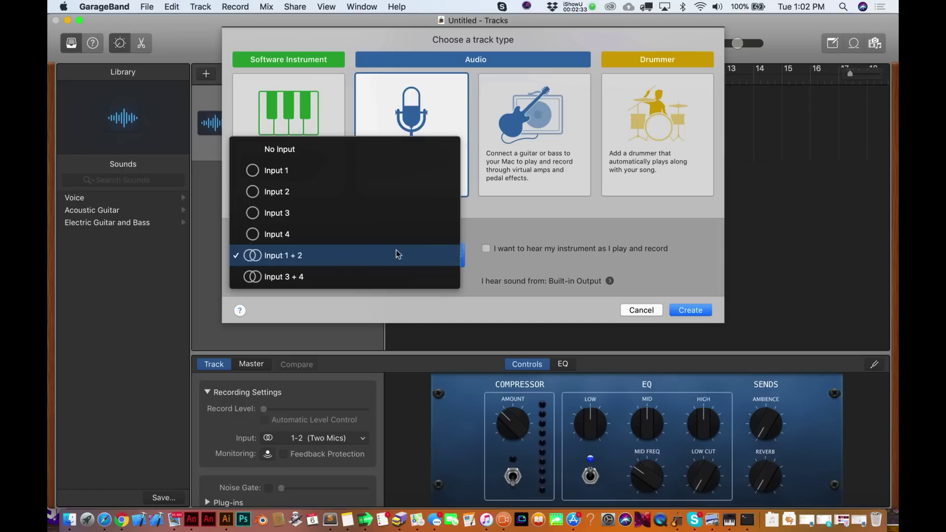
pyautogui.click(385, 215)
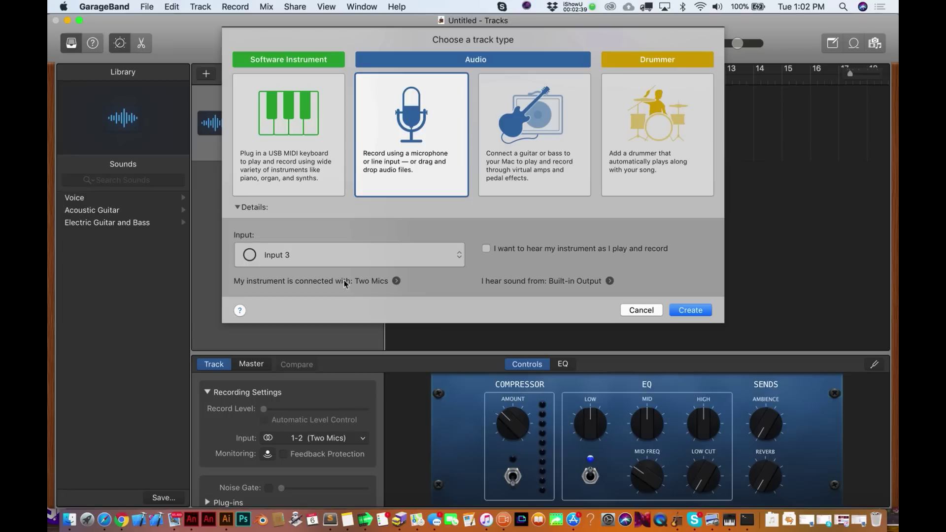
pyautogui.click(688, 309)
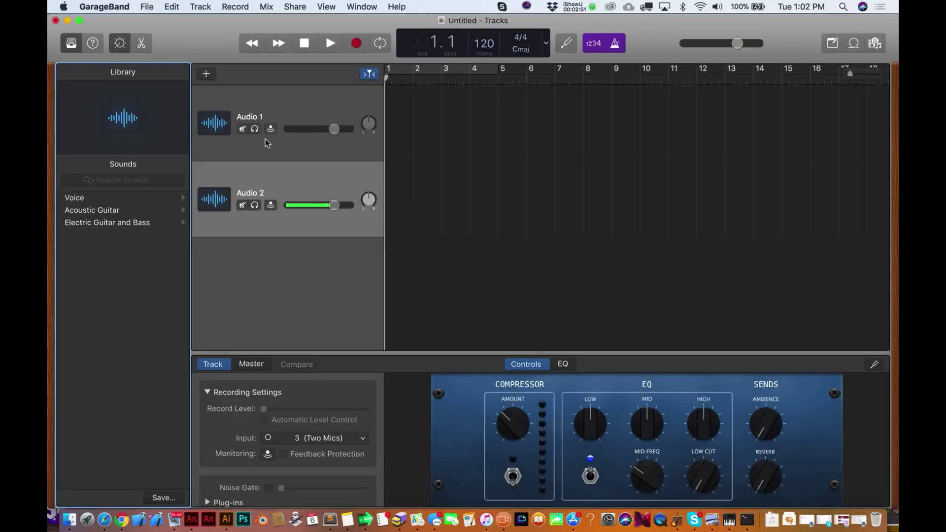
pyautogui.click(294, 114)
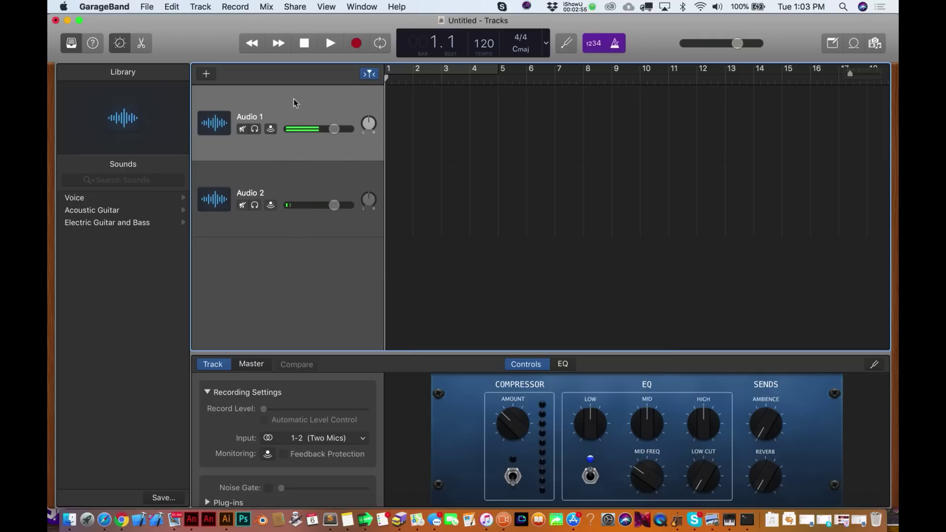
# - Turn on input monitoring for both tracks and show Record Enable in the track headers
pyautogui.click(271, 130)
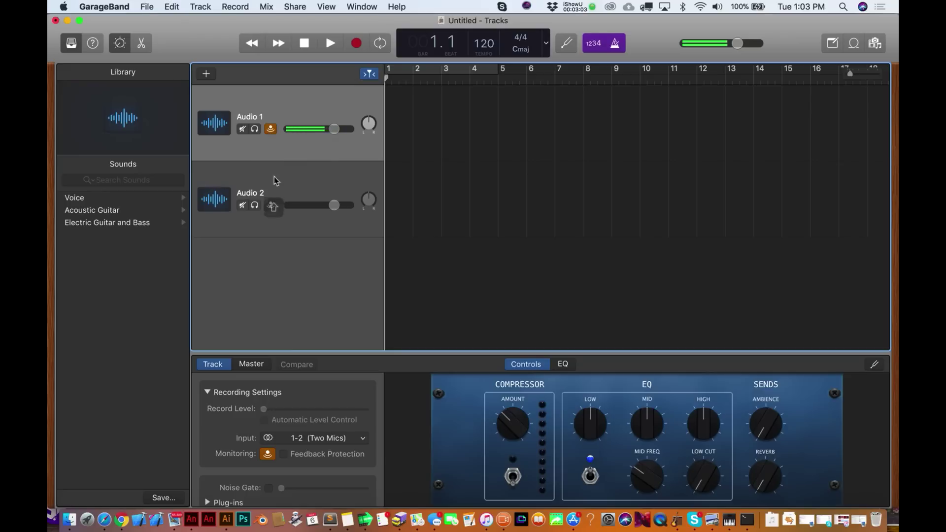
pyautogui.click(271, 205)
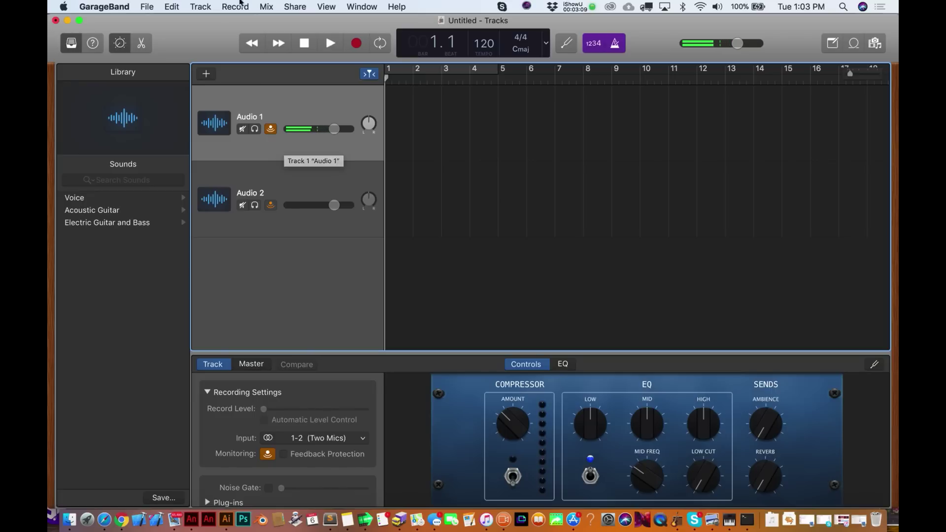
pyautogui.click(209, 9)
pyautogui.click(223, 143)
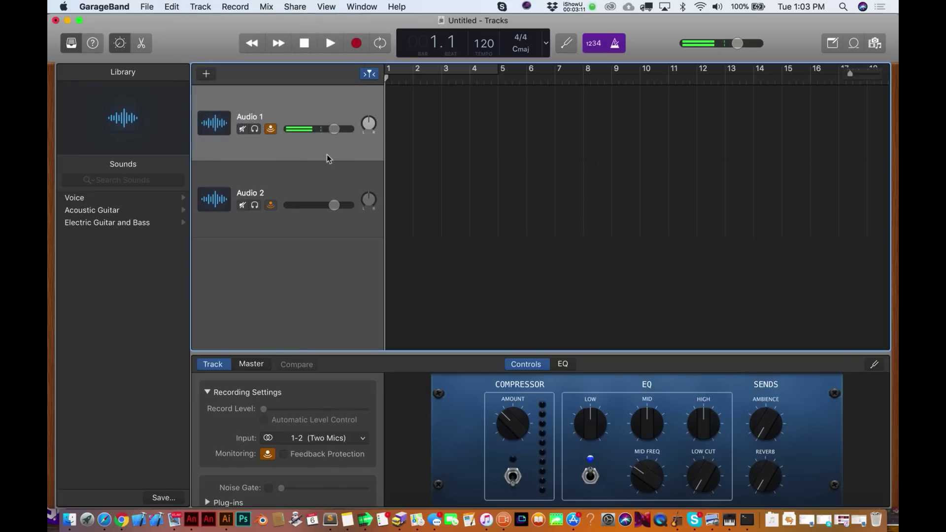
pyautogui.click(414, 171)
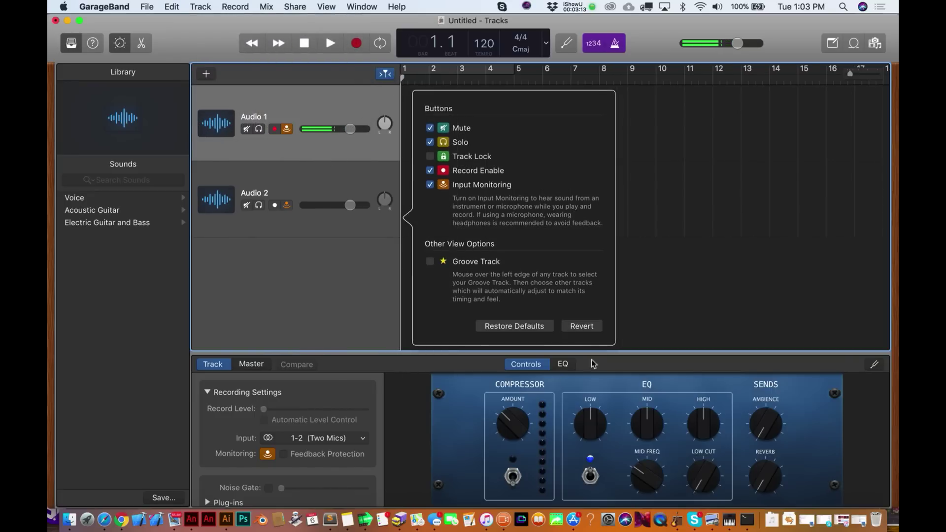
pyautogui.press('Escape')
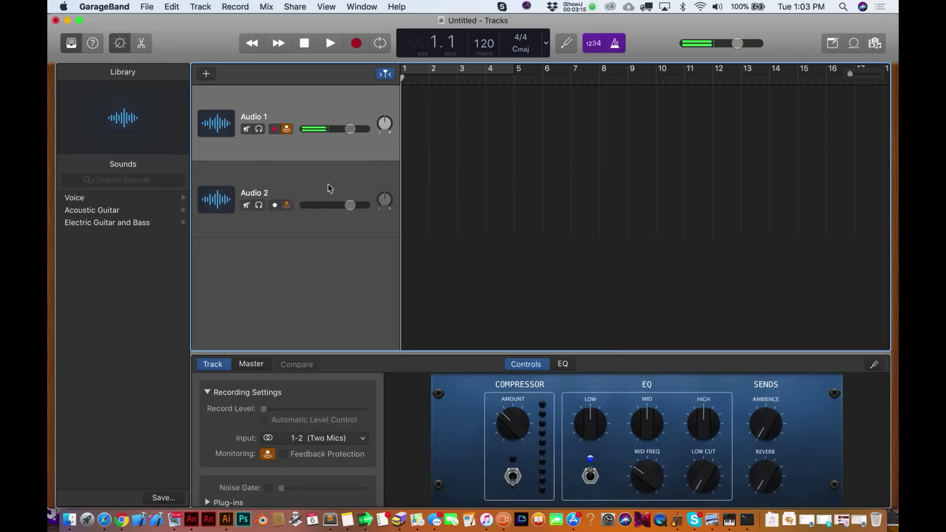
# - Arm both Audio 1 and Audio 2 for recording and start a take
pyautogui.click(329, 189)
pyautogui.click(200, 7)
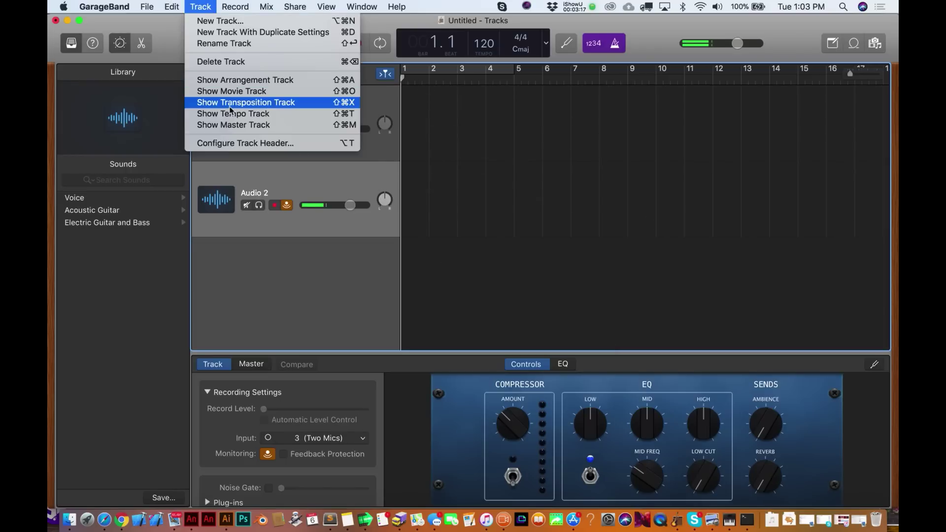
pyautogui.click(237, 143)
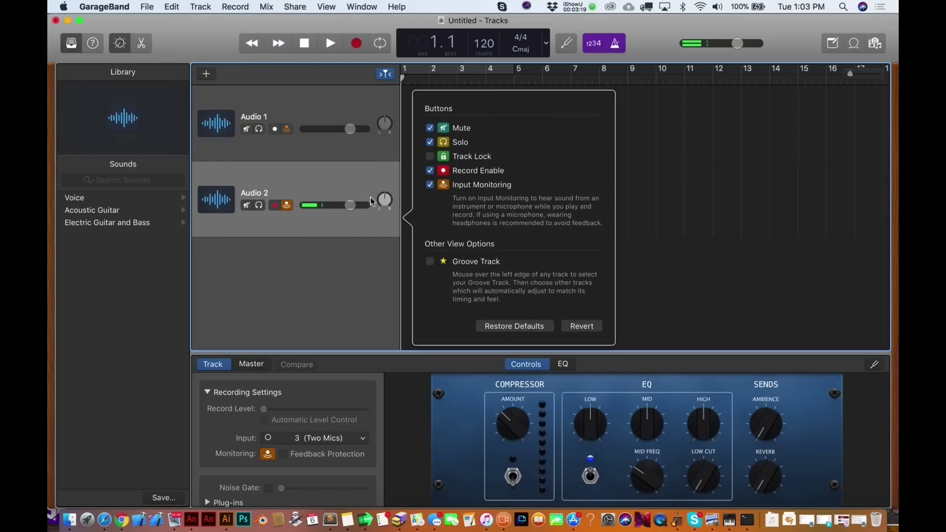
pyautogui.click(626, 298)
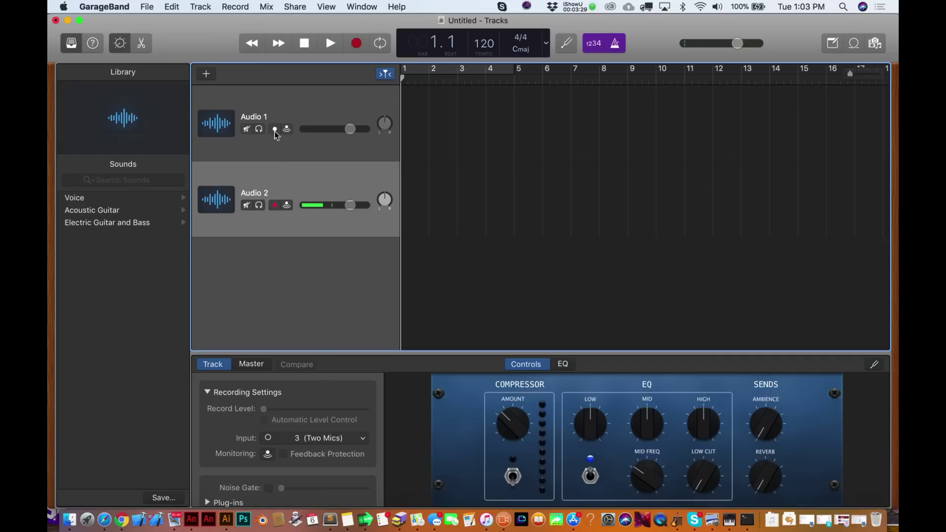
pyautogui.click(274, 129)
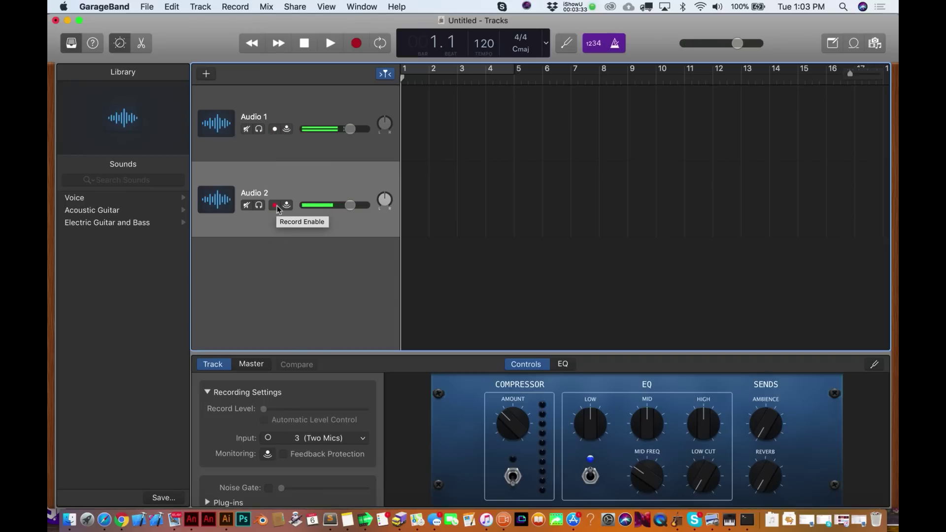
pyautogui.keyDown('shift'); pyautogui.click(275, 206); pyautogui.keyUp('shift')
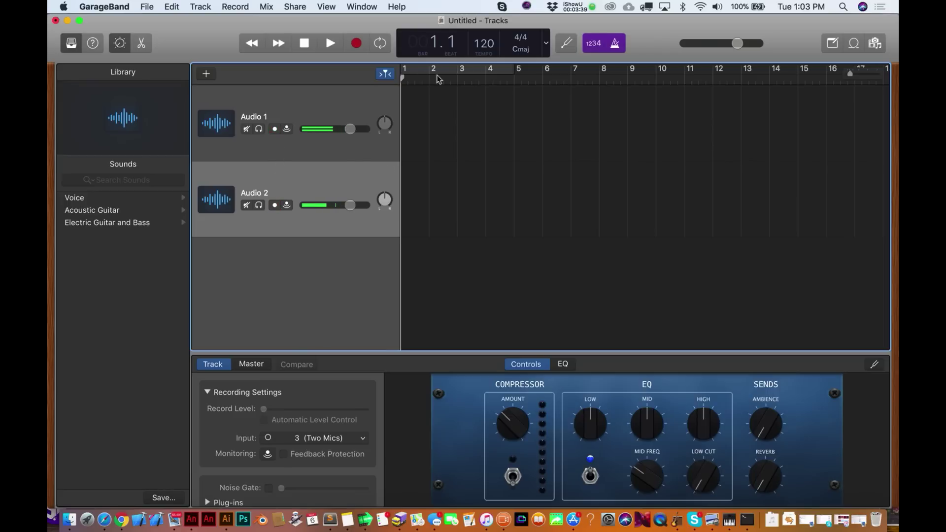
pyautogui.click(353, 47)
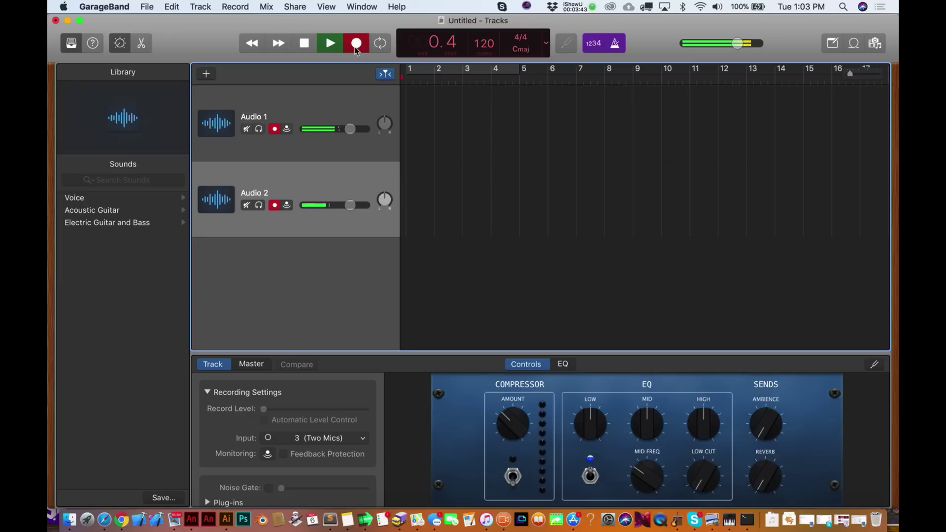
# - Turn off the metronome and count-in, then restart recording on both tracks
pyautogui.click(615, 44)
pyautogui.click(594, 43)
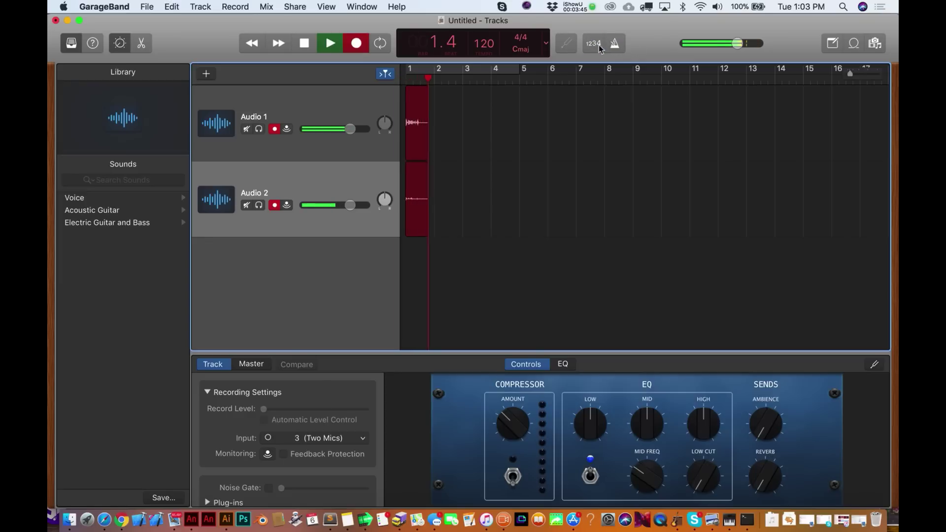
pyautogui.click(311, 44)
pyautogui.click(362, 45)
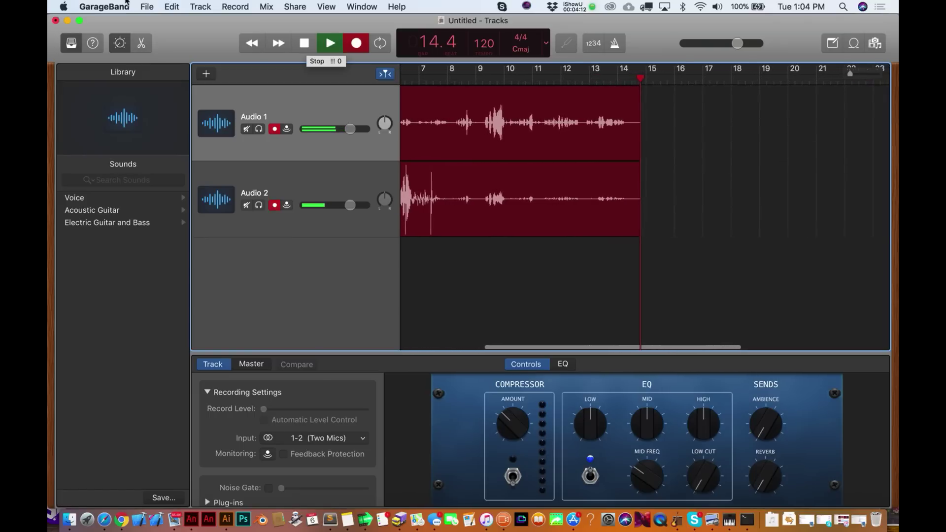
# - View the About GarageBand version information and close it
pyautogui.click(105, 6)
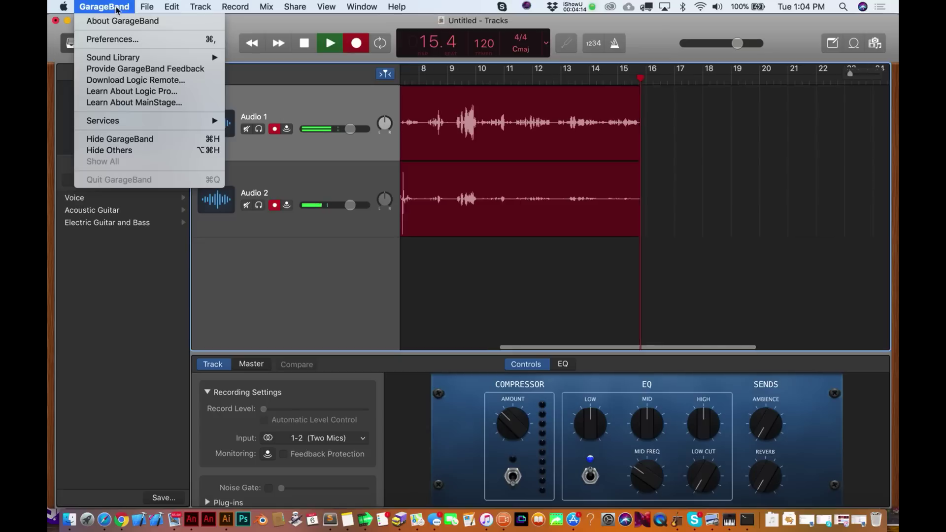
pyautogui.click(119, 21)
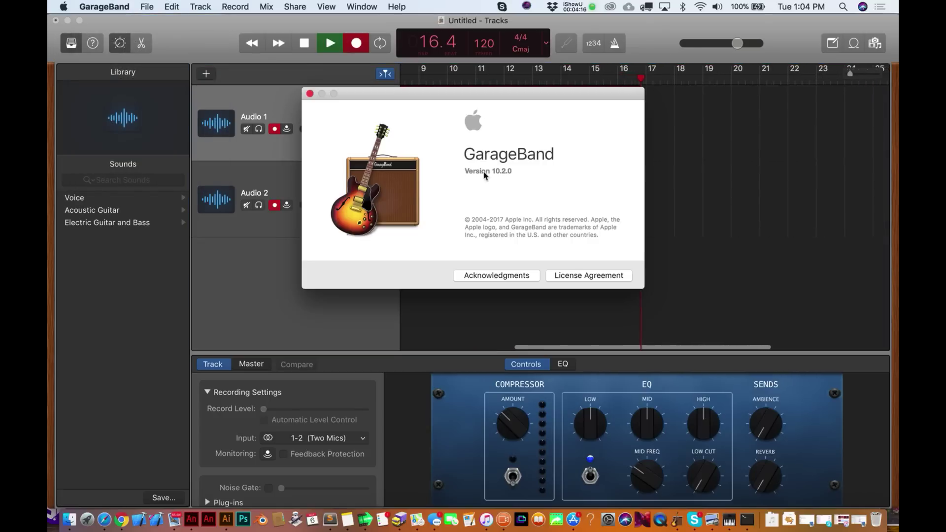
pyautogui.click(309, 95)
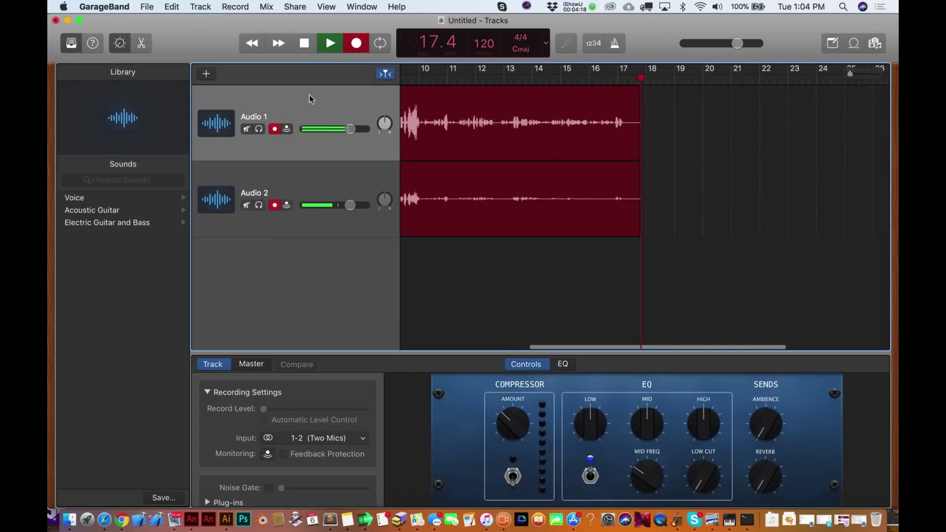